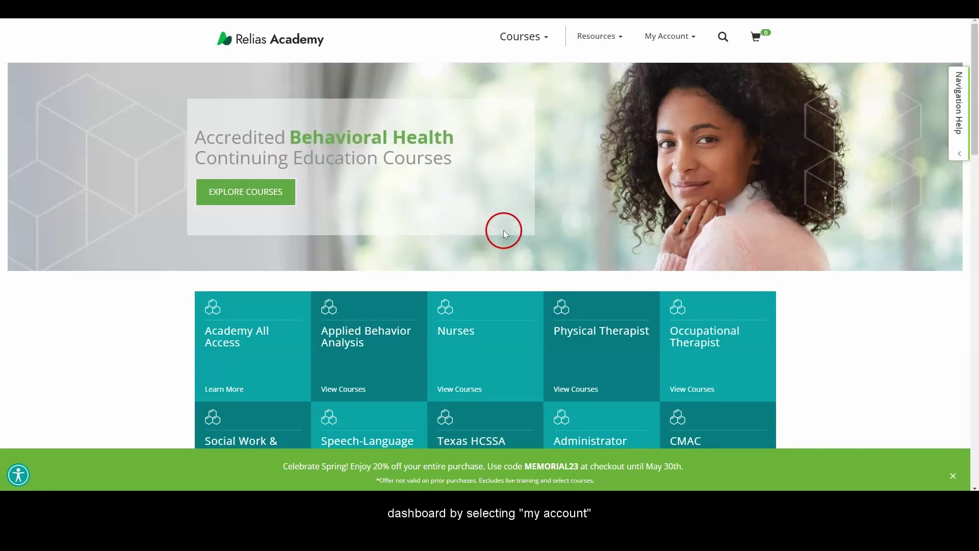
Open the My Account dropdown from the home page header
click(671, 39)
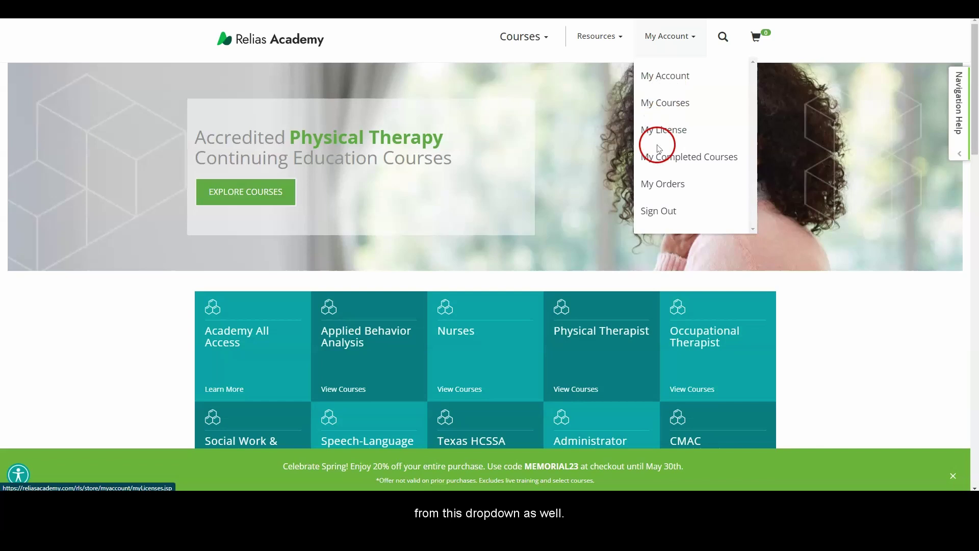
Go from the account summary to the Edit Password form, then the Credit Card payment details
click(666, 75)
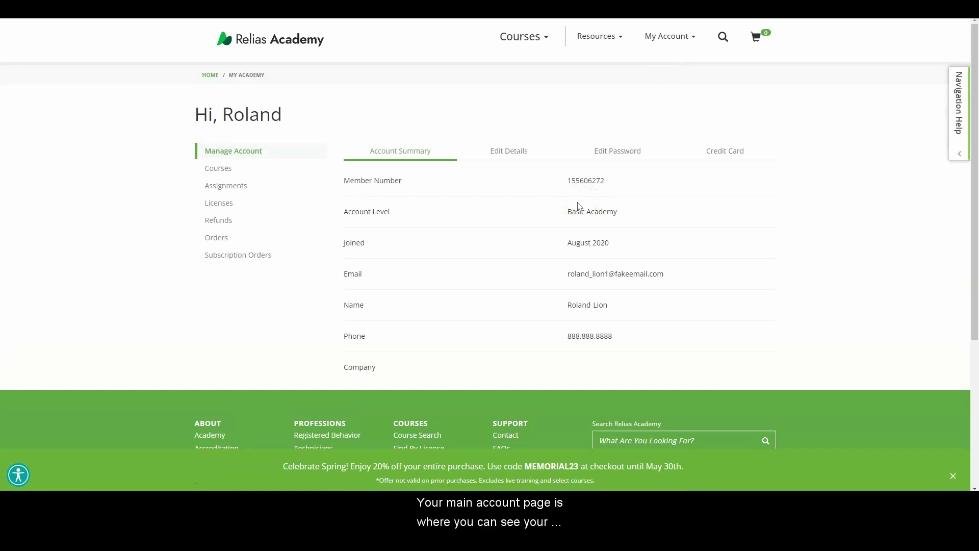
click(627, 148)
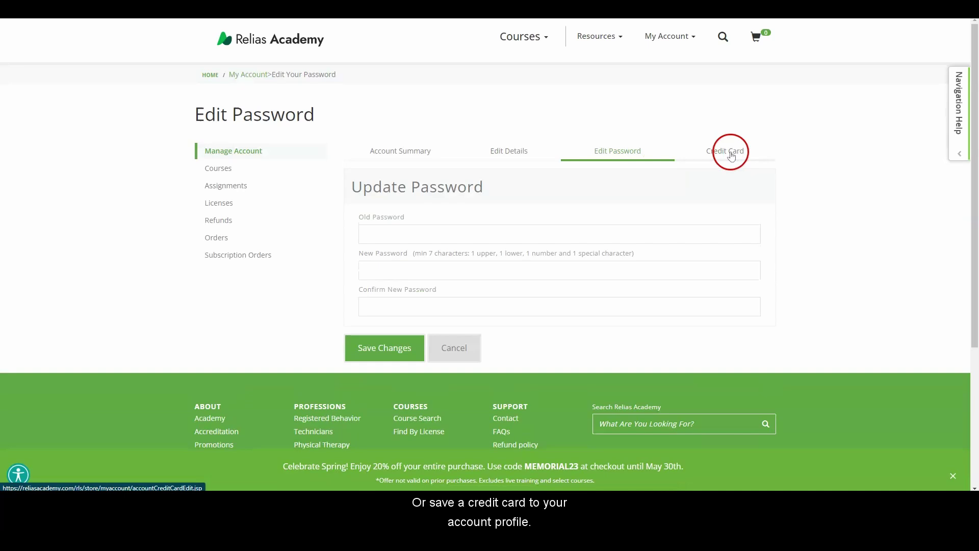
click(730, 154)
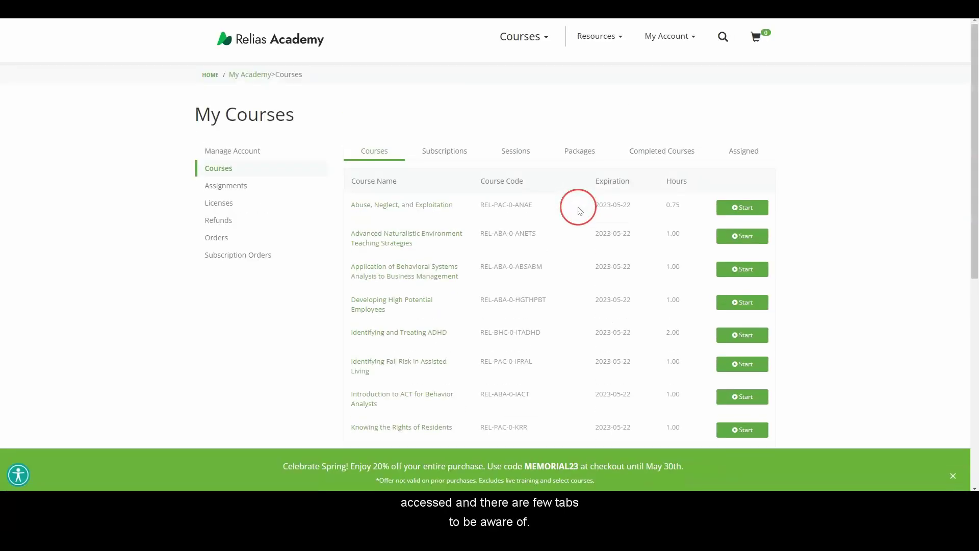
scroll(551, 241, down, 1)
scroll(547, 240, down, 2)
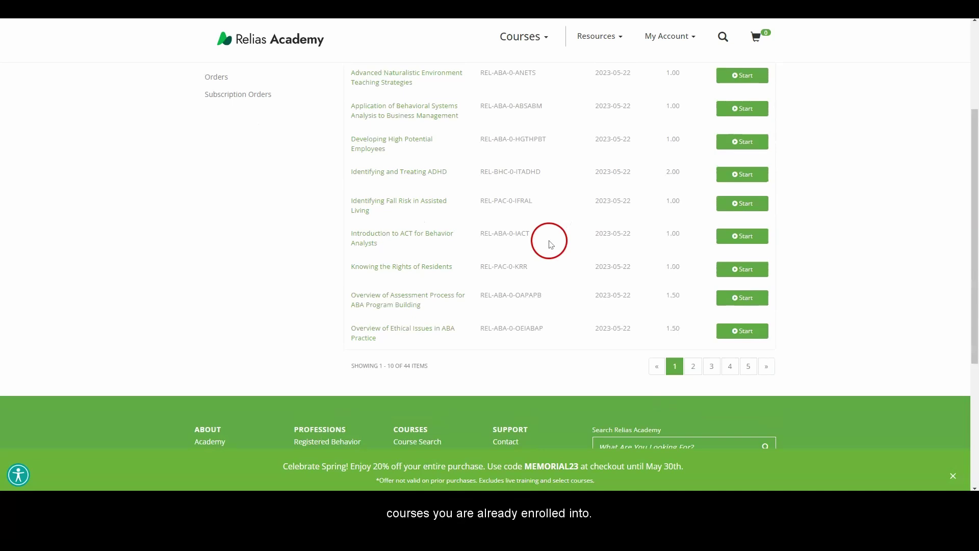
scroll(546, 240, up, 2)
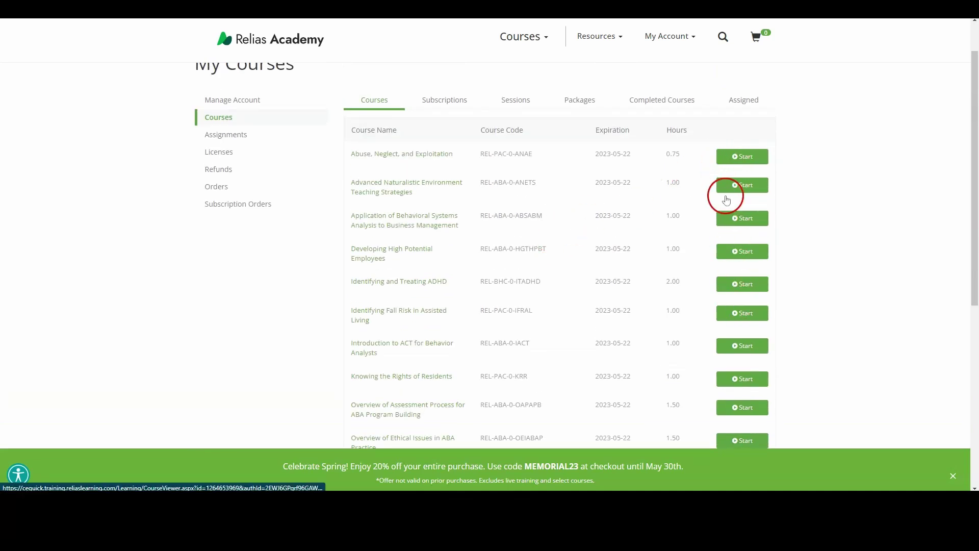
Show the Subscriptions list with the Academy All Access subscription
click(444, 99)
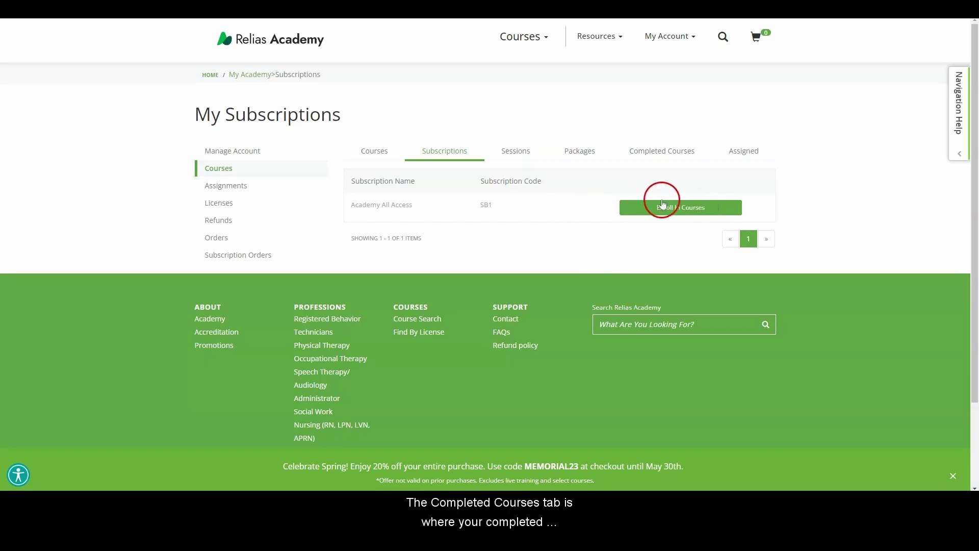
View the Completed Courses list, then the courses assigned to this account
click(649, 151)
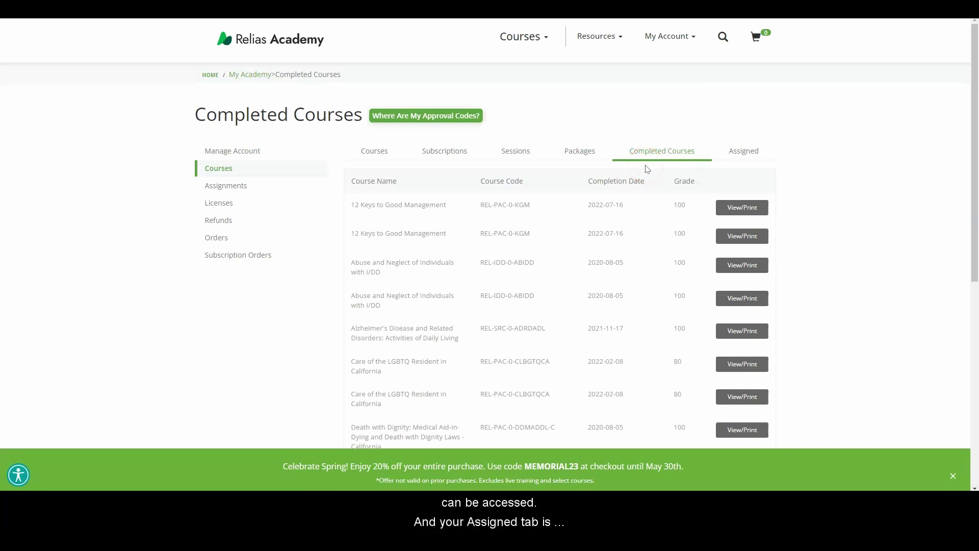
click(739, 153)
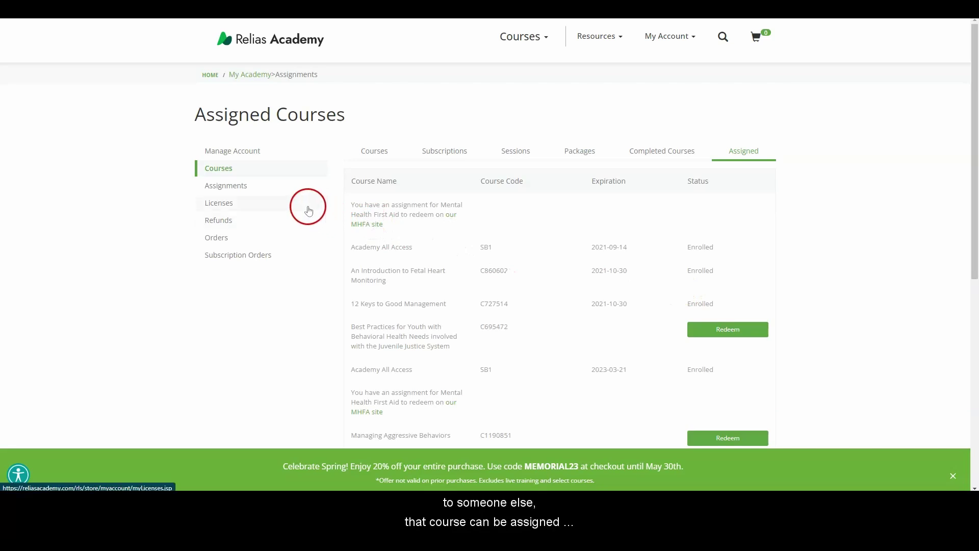
Check the assignable courses table, then view the California ARF Administrator license
click(240, 186)
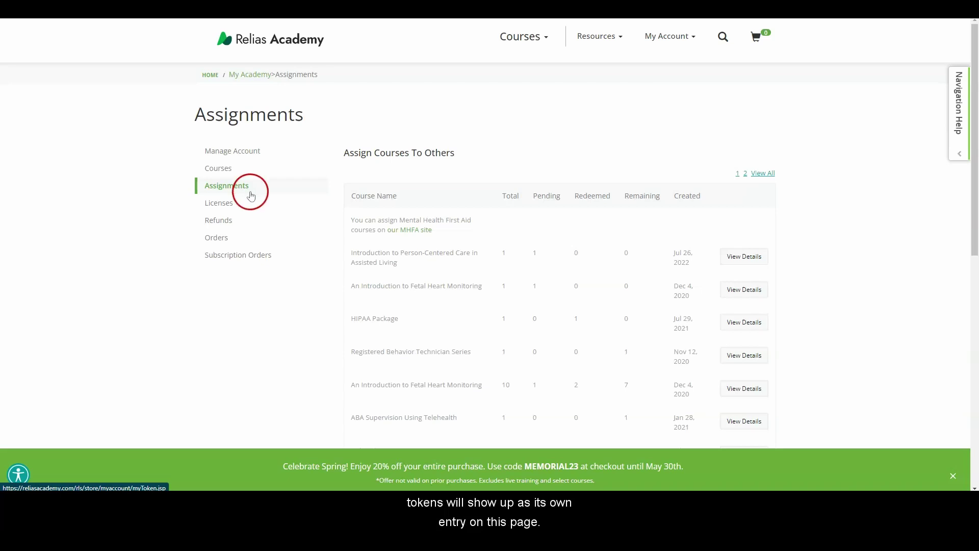
scroll(490, 264, down, 2)
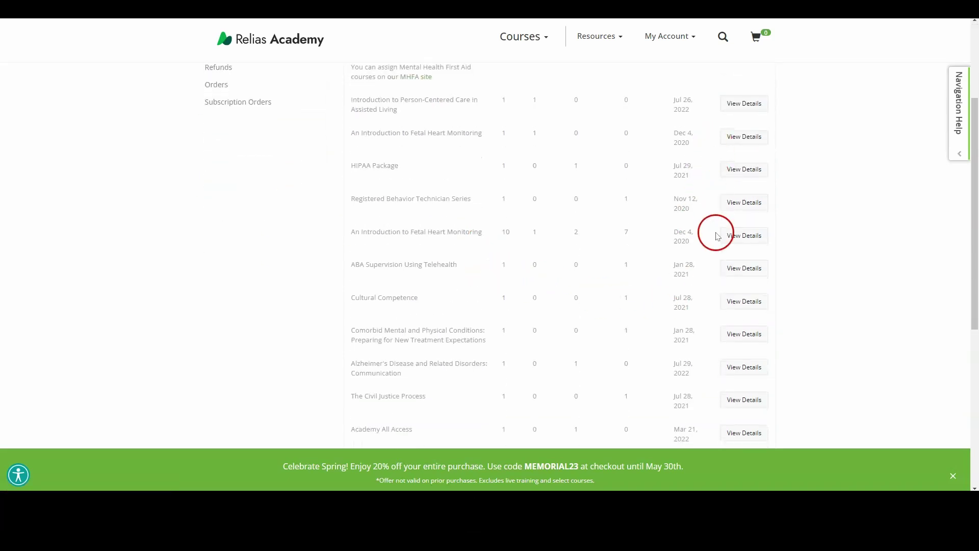
scroll(733, 295, up, 2)
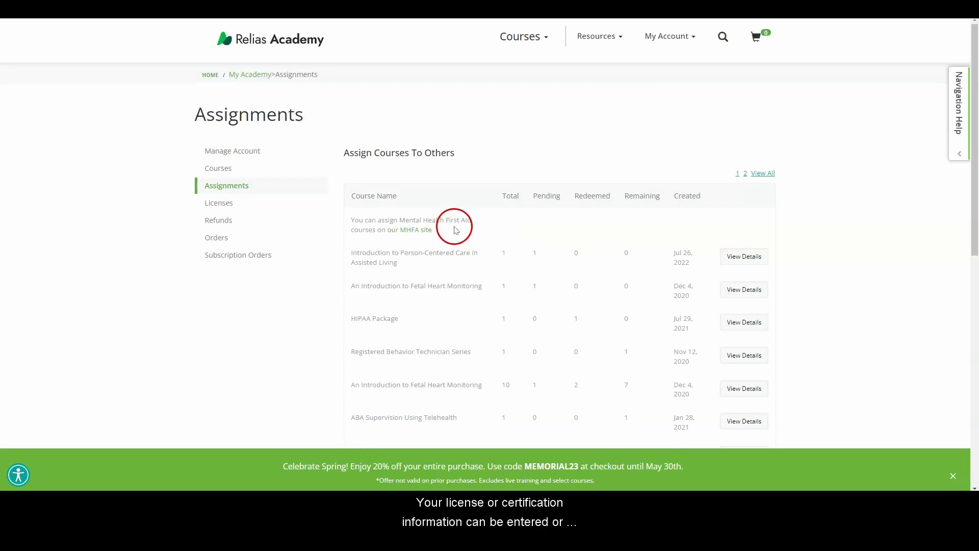
click(274, 203)
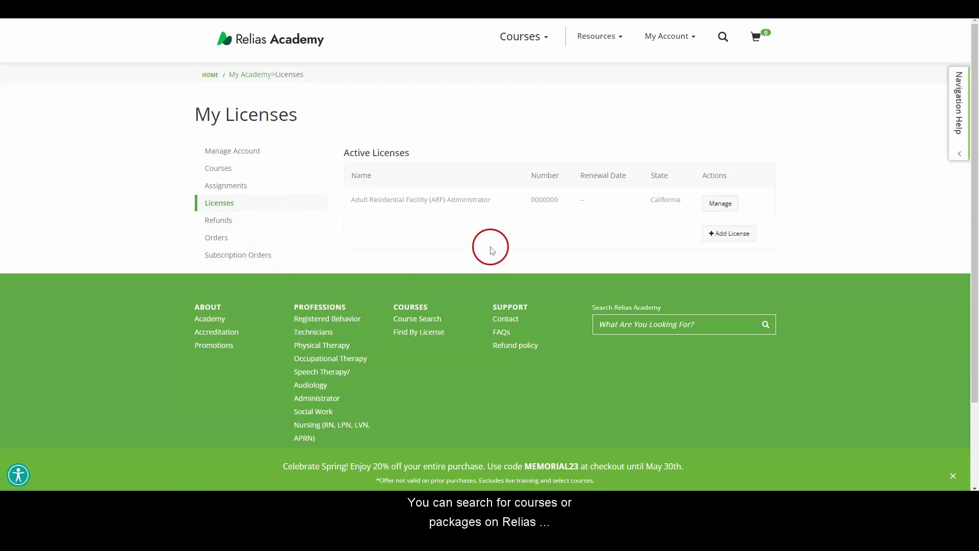
Dismiss site search and show the Courses menu of professions and popular packages
click(722, 46)
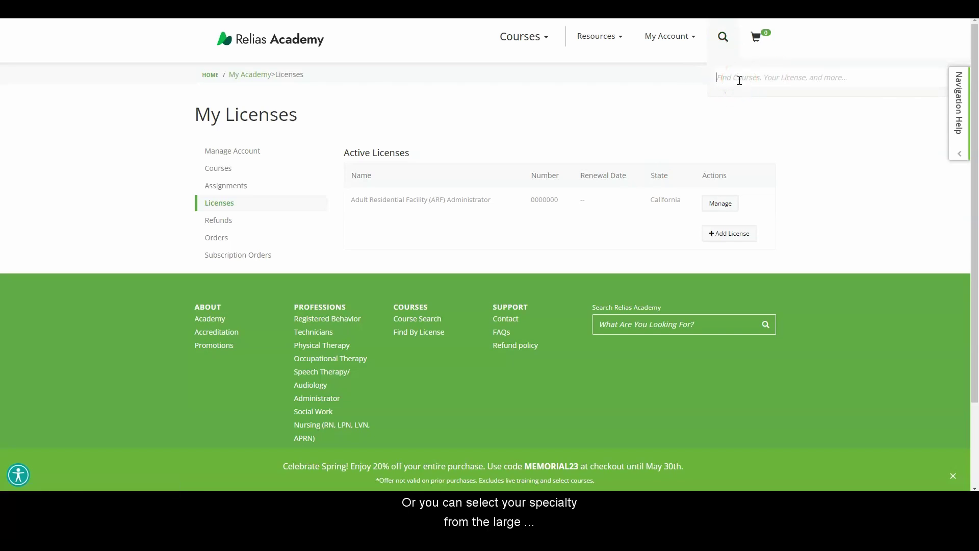
click(624, 148)
click(528, 40)
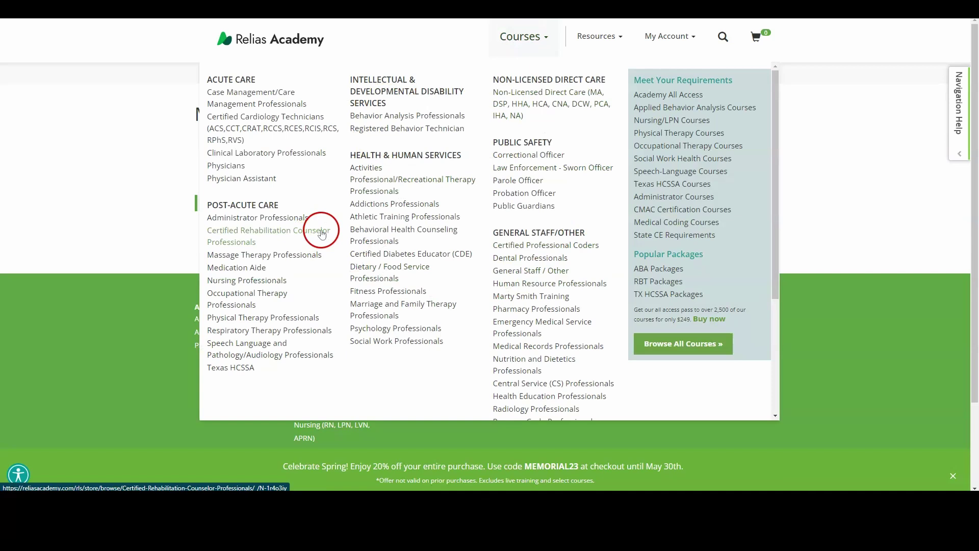
Browse Administrator Professionals courses, then reopen the My Account menu
click(270, 221)
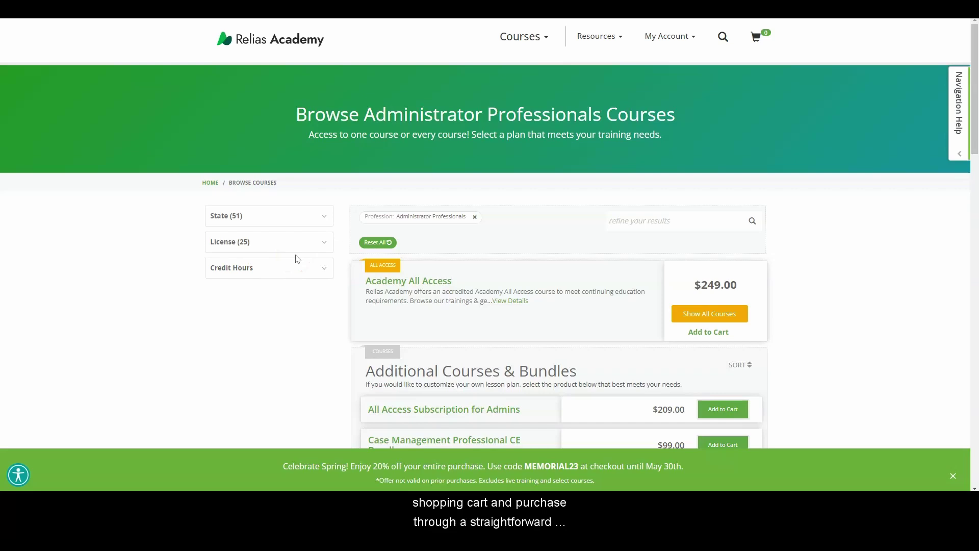
scroll(518, 323, down, 2)
scroll(702, 214, down, 2)
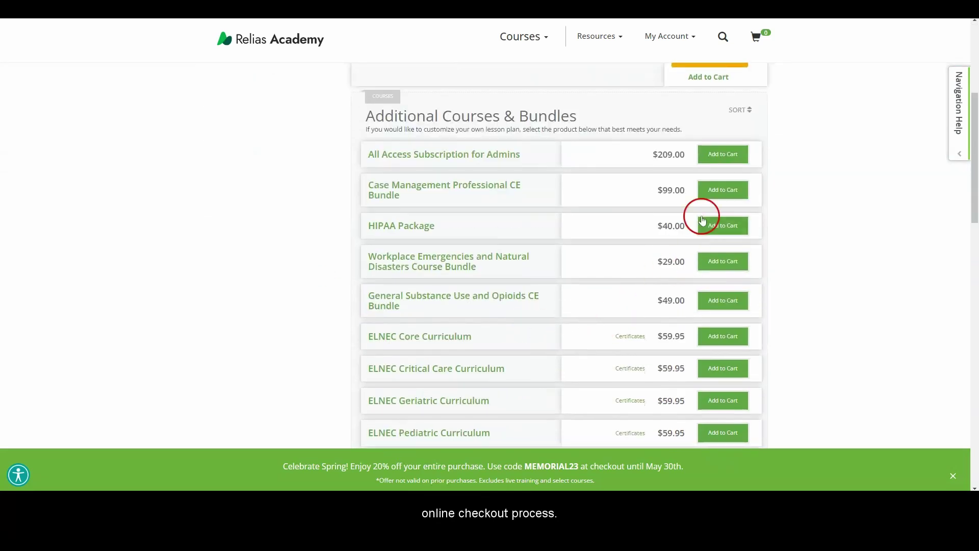
scroll(736, 317, up, 3)
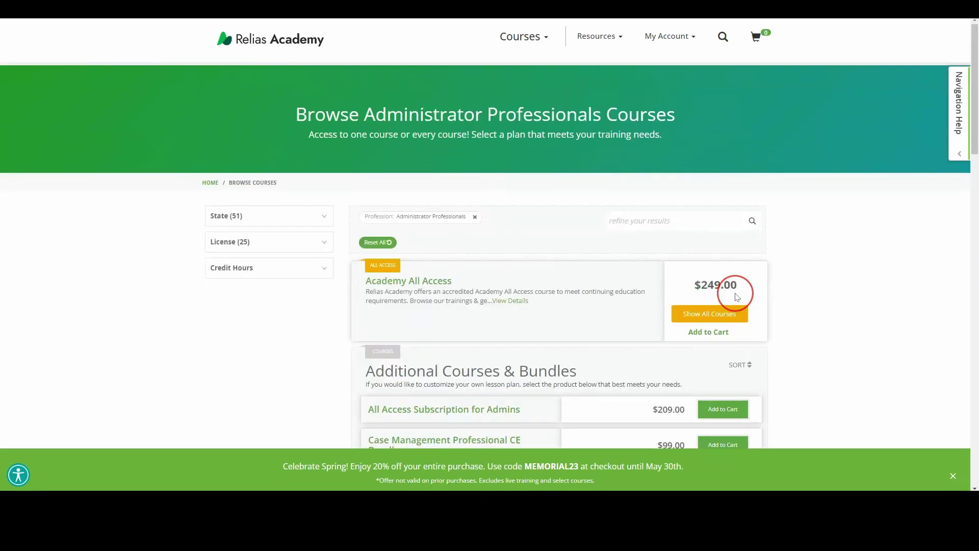
click(677, 44)
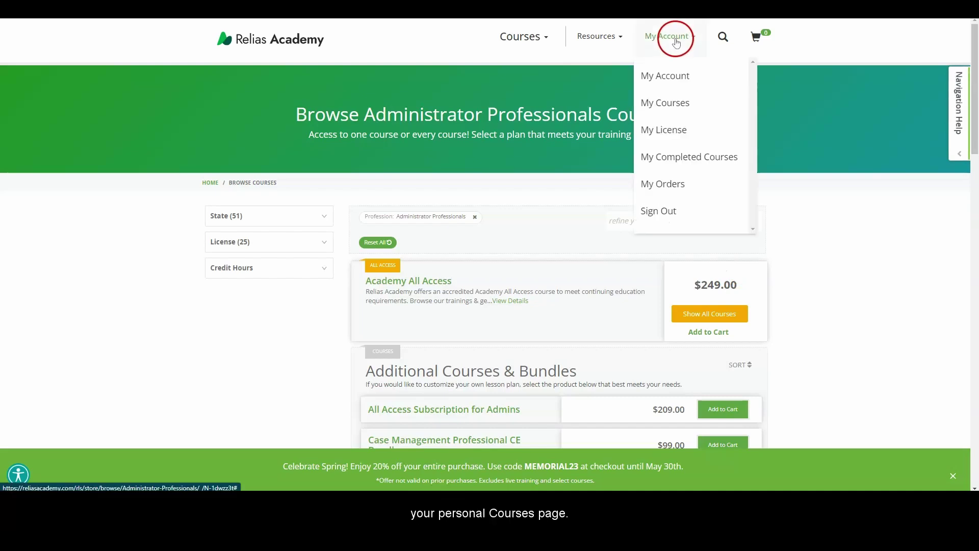